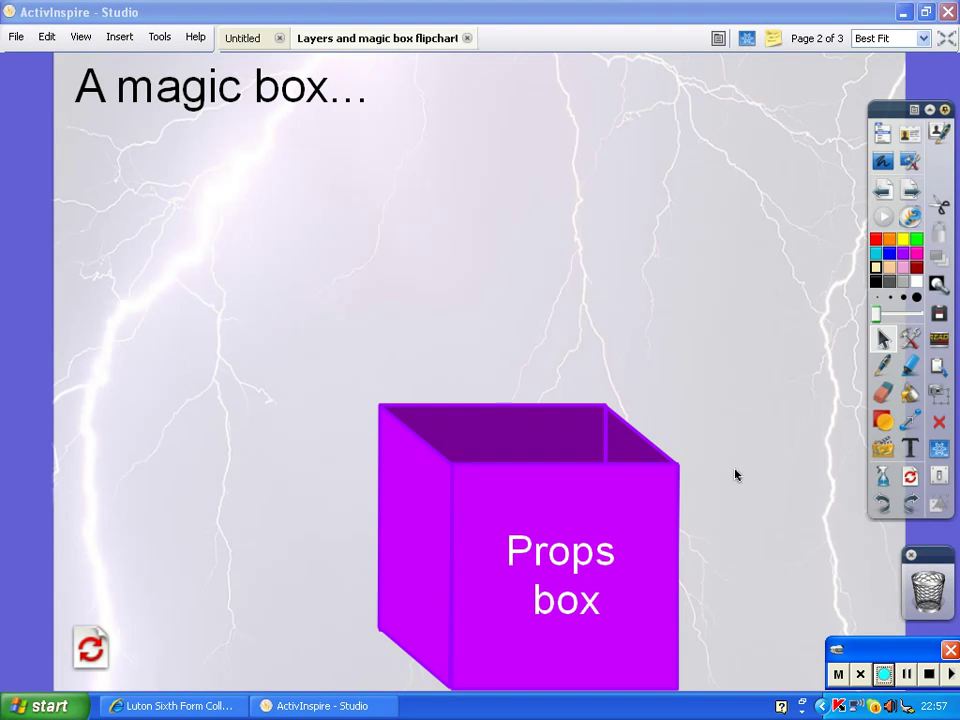
Pull the medals picture out of the props box onto the page and put it back inside the box
click(540, 590)
drag(540, 587, 723, 225)
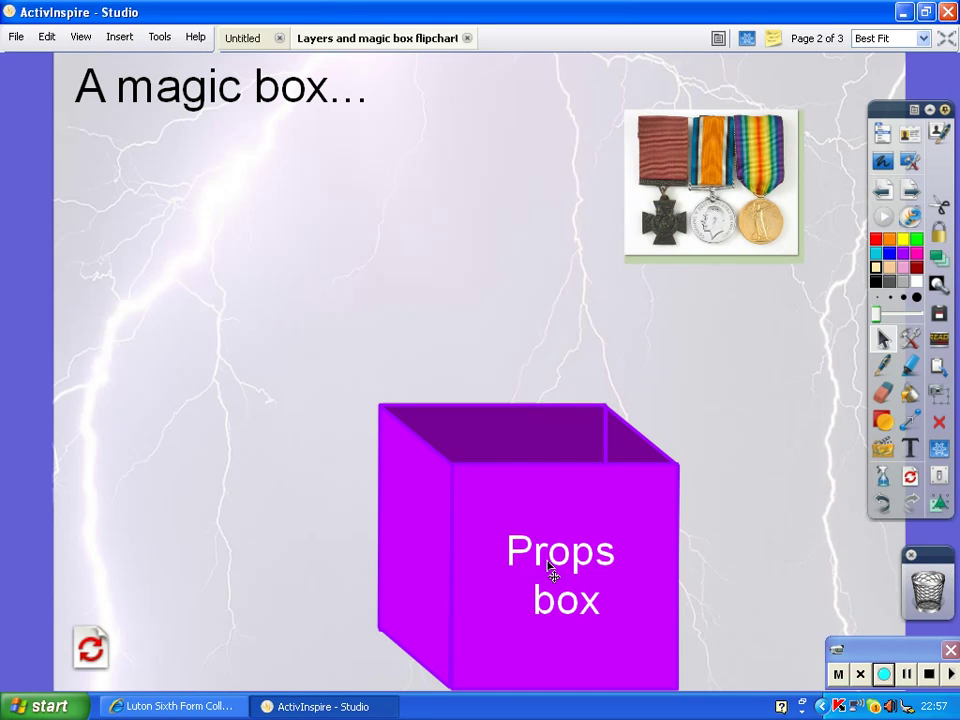
mouse_move(550, 568)
mouse_down()
mouse_move(517, 308)
mouse_move(432, 246)
mouse_move(402, 240)
mouse_move(525, 325)
mouse_move(555, 484)
mouse_move(549, 570)
mouse_up()
drag(701, 217, 544, 570)
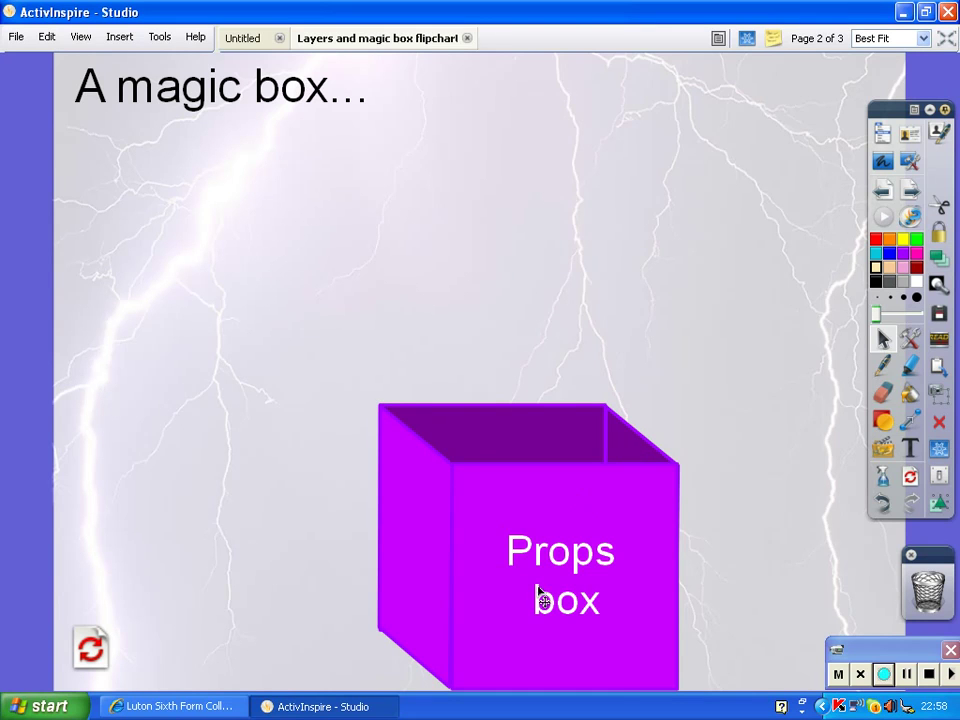
Pull the medals, couple and crown pictures out of the props box and undo their moves
drag(541, 596, 692, 281)
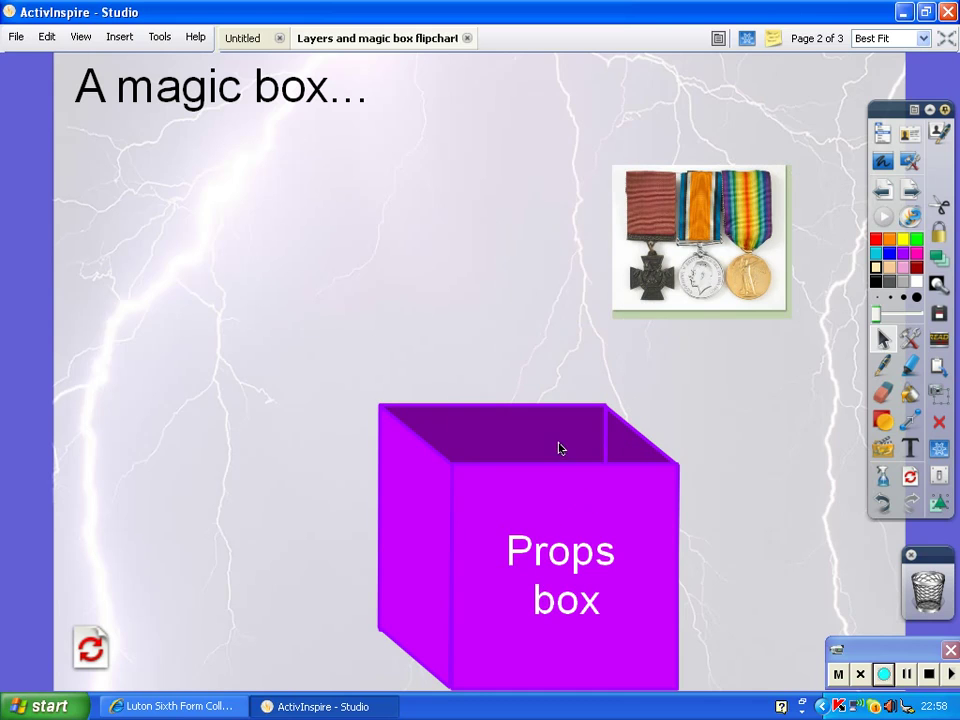
drag(553, 606, 410, 425)
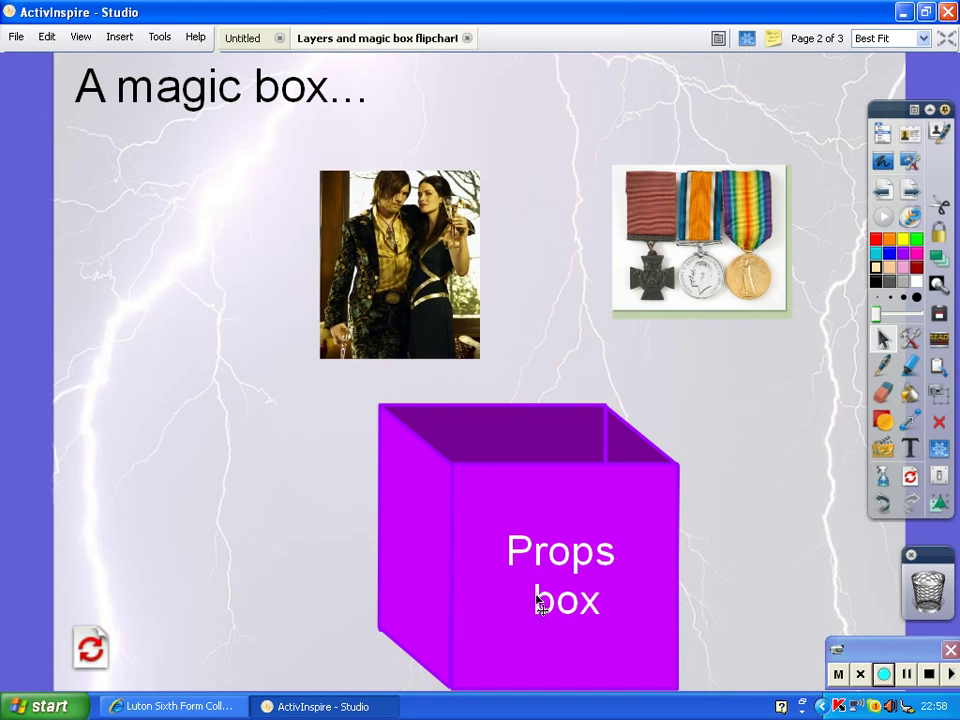
drag(538, 570, 541, 149)
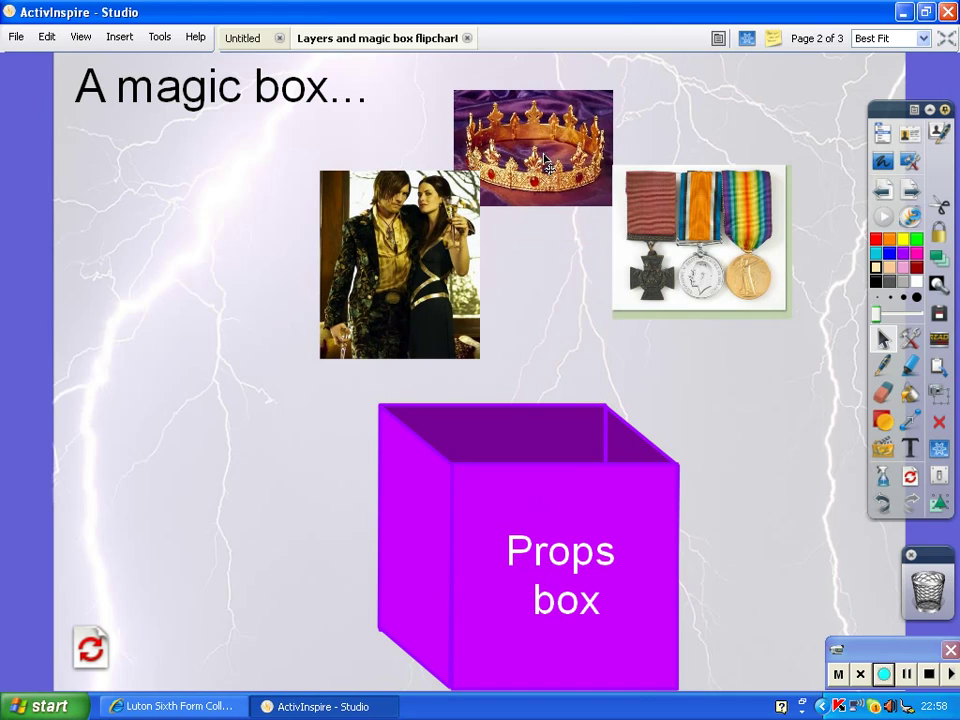
click(880, 503)
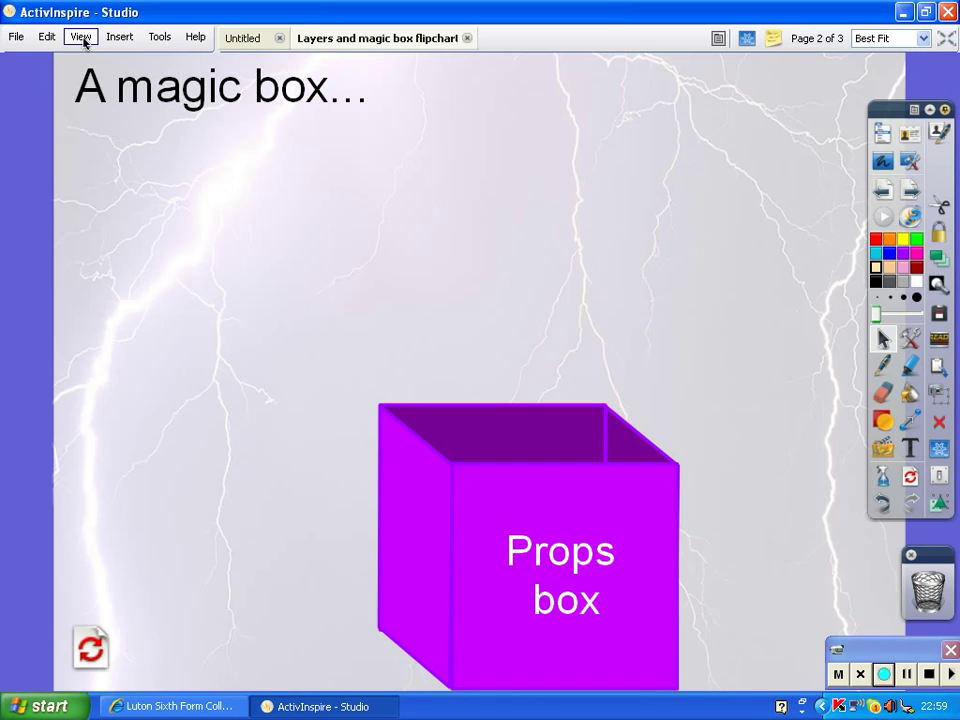
Show the Property Browser beside the flipchart page
click(84, 42)
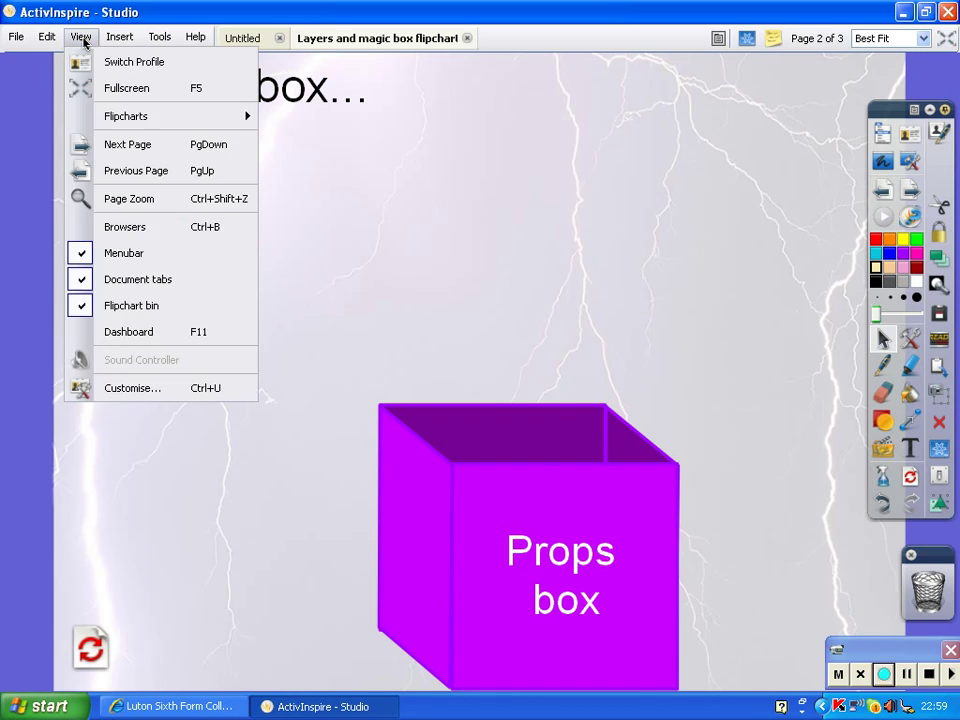
click(128, 228)
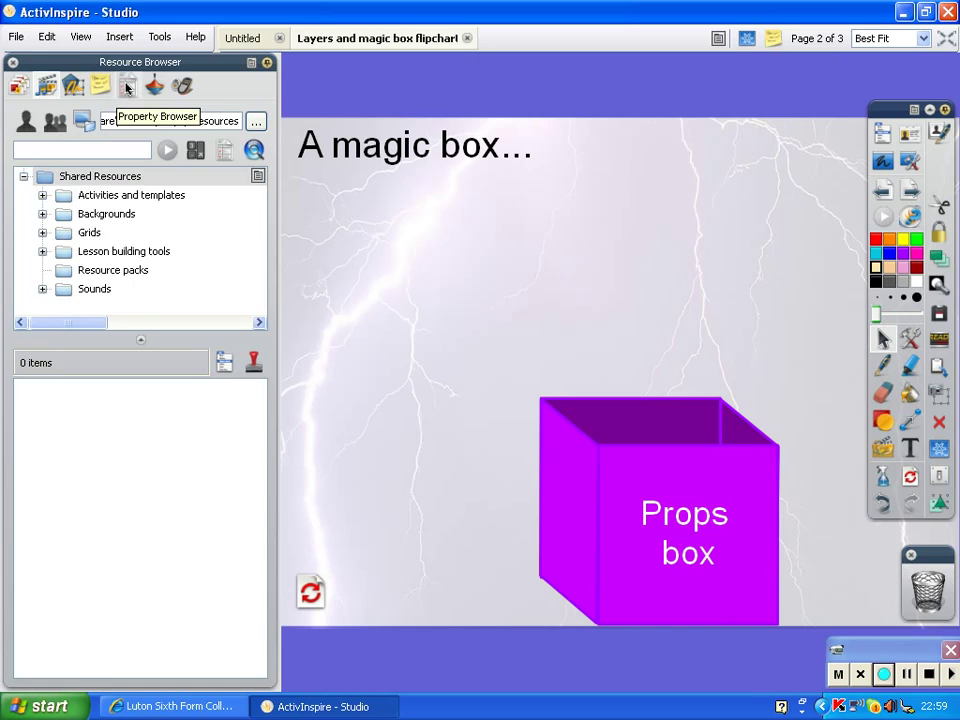
click(127, 88)
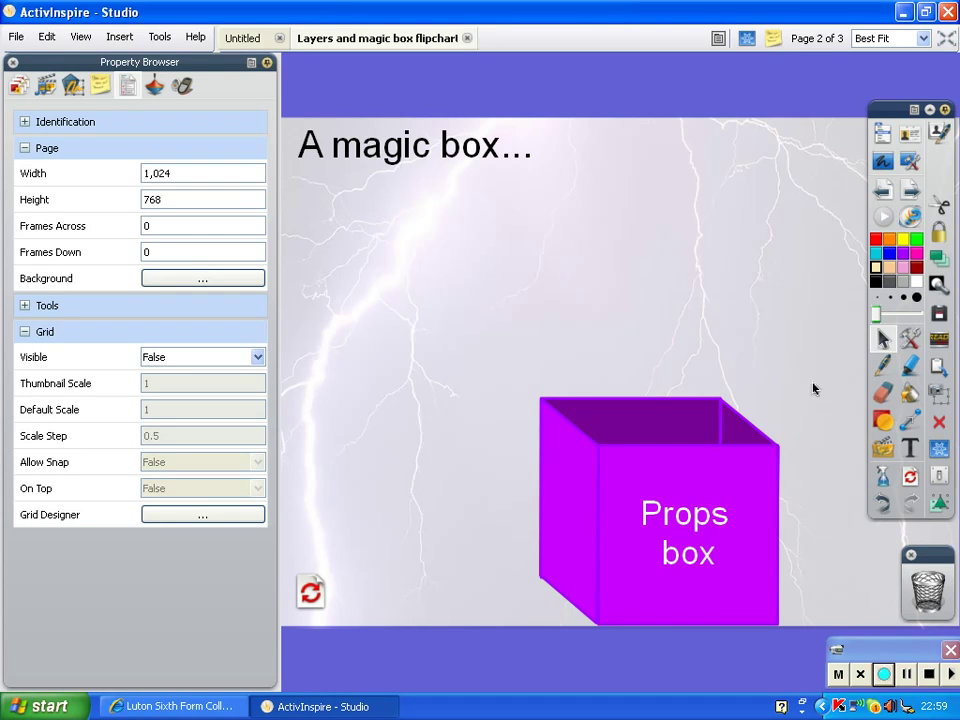
Draw a straight black line along the outer left vertical edge of the props box
click(882, 424)
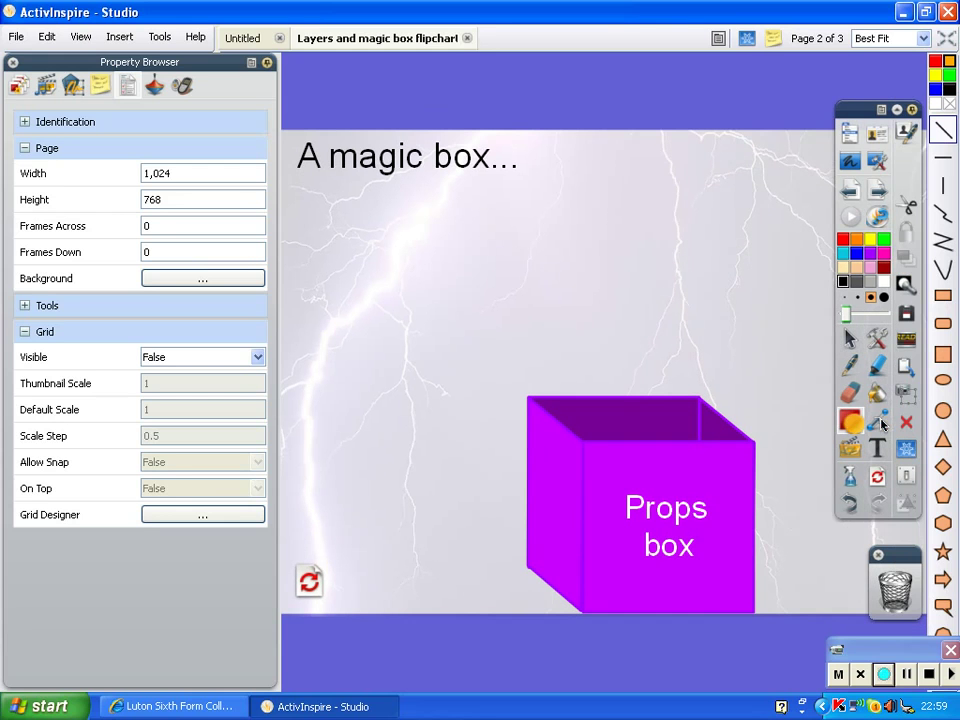
click(944, 128)
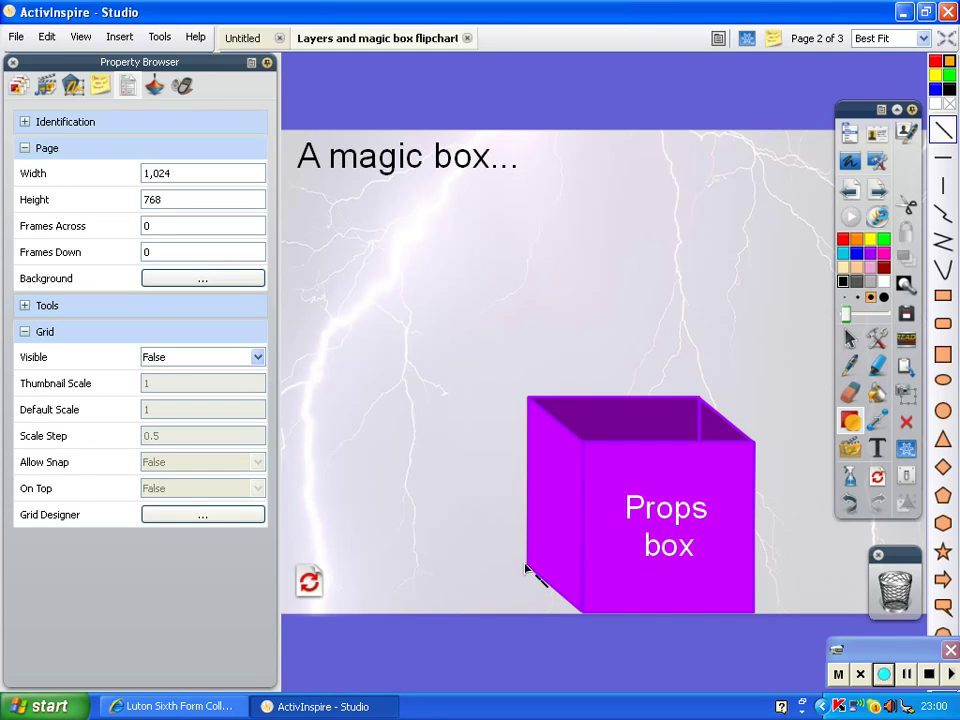
drag(525, 567, 528, 402)
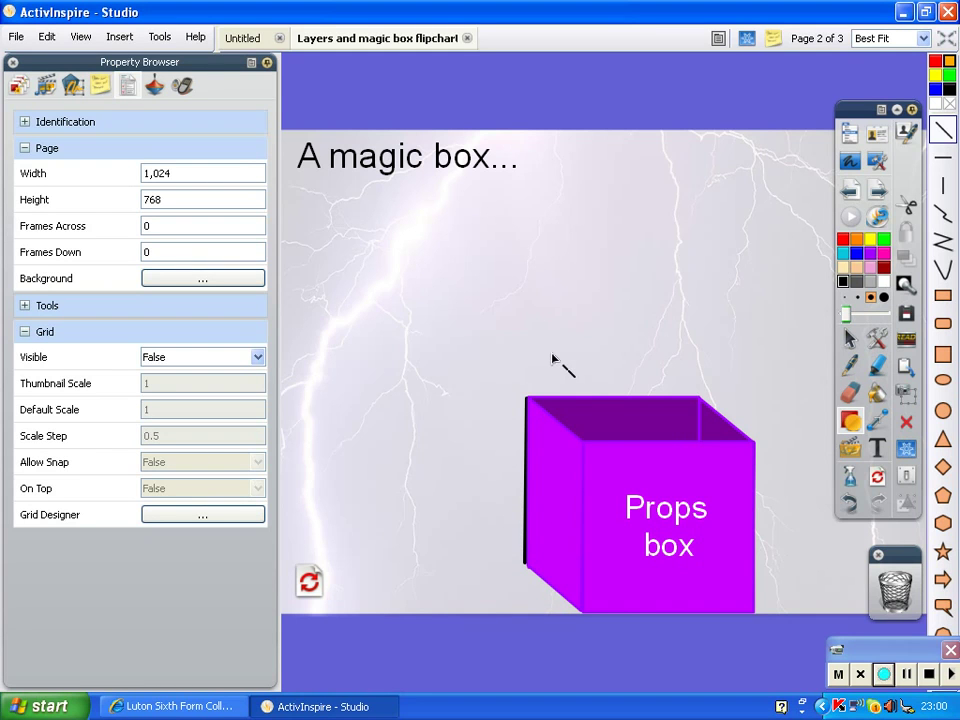
click(849, 340)
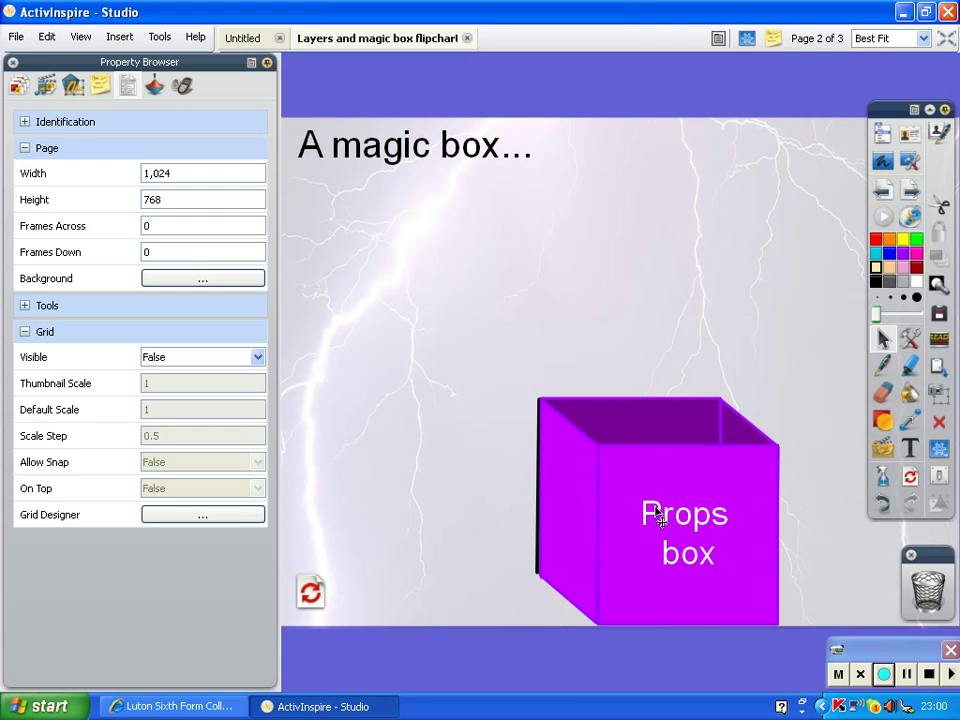
mouse_move(660, 532)
mouse_down()
mouse_move(656, 410)
mouse_move(654, 497)
mouse_move(564, 499)
mouse_move(643, 508)
mouse_move(595, 343)
mouse_move(575, 360)
mouse_move(569, 413)
mouse_move(631, 304)
mouse_move(654, 501)
mouse_move(664, 514)
mouse_up()
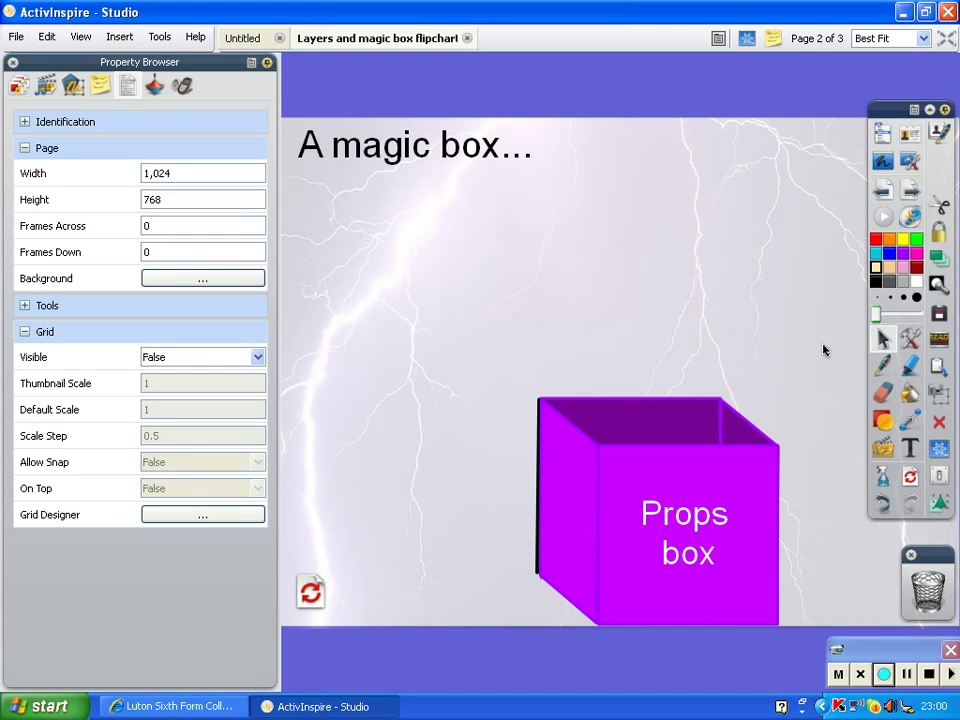
Select the black line beside the box and collapse its Outline, Fill, Label and Restrictors property groups
click(880, 340)
click(537, 487)
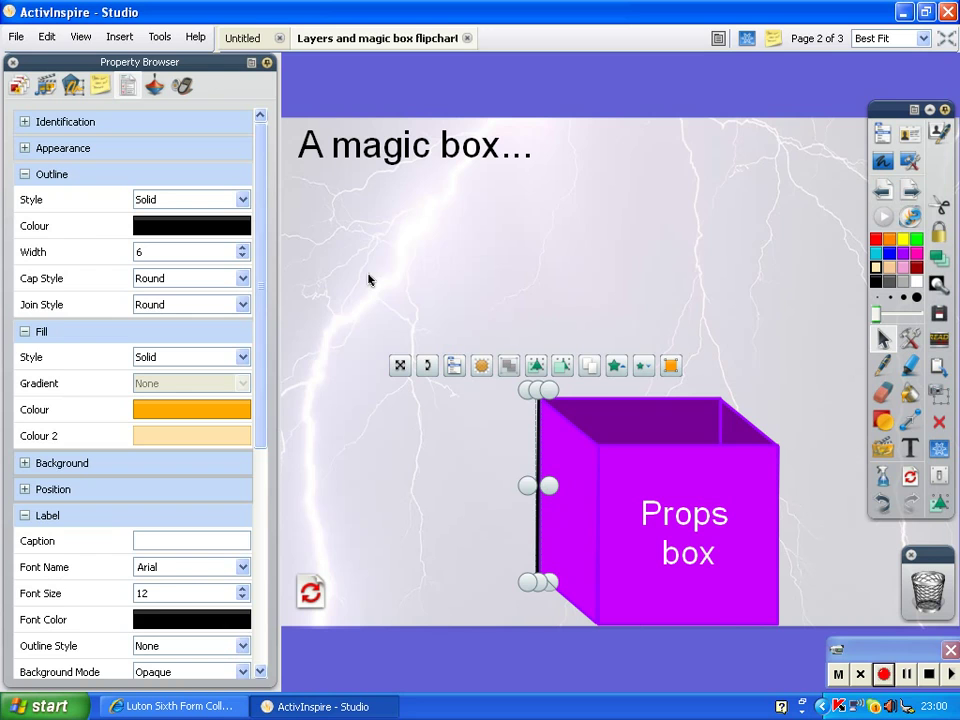
click(25, 176)
click(25, 201)
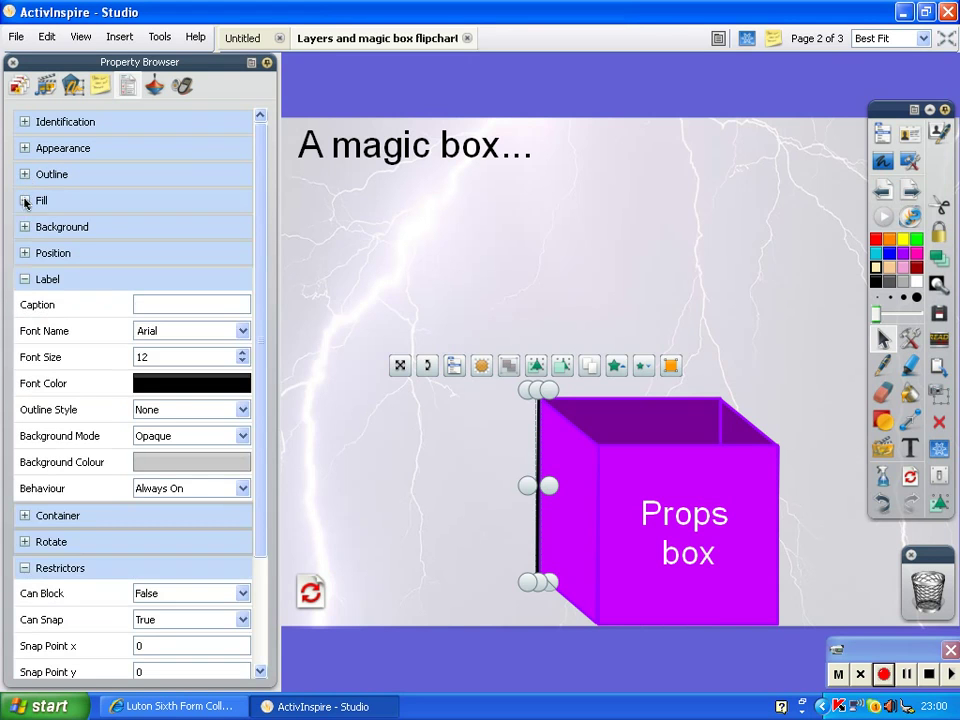
click(25, 280)
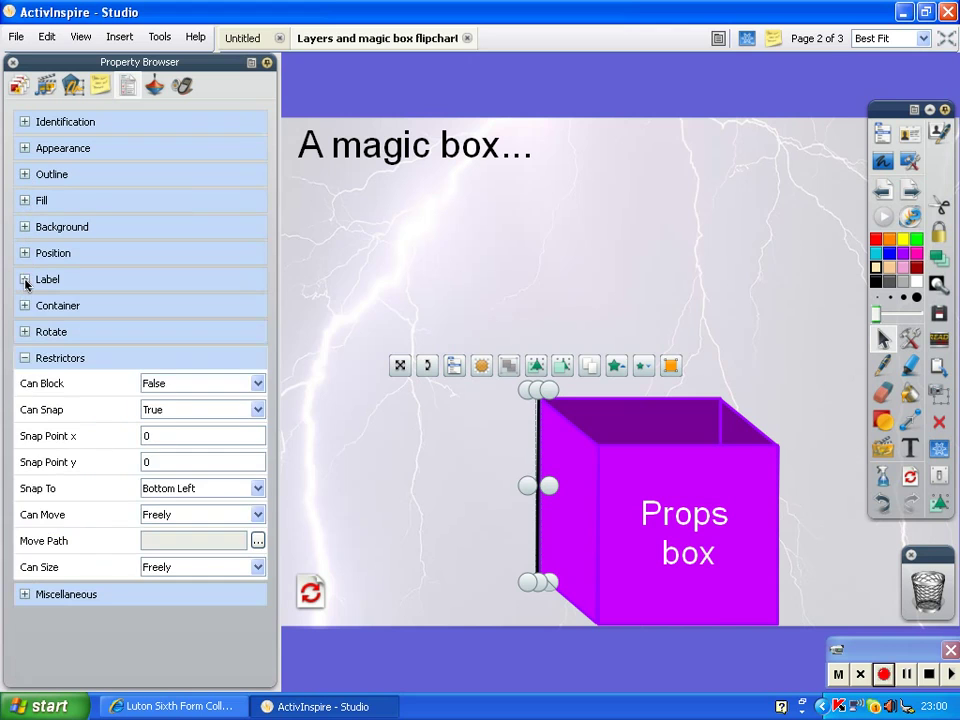
click(24, 358)
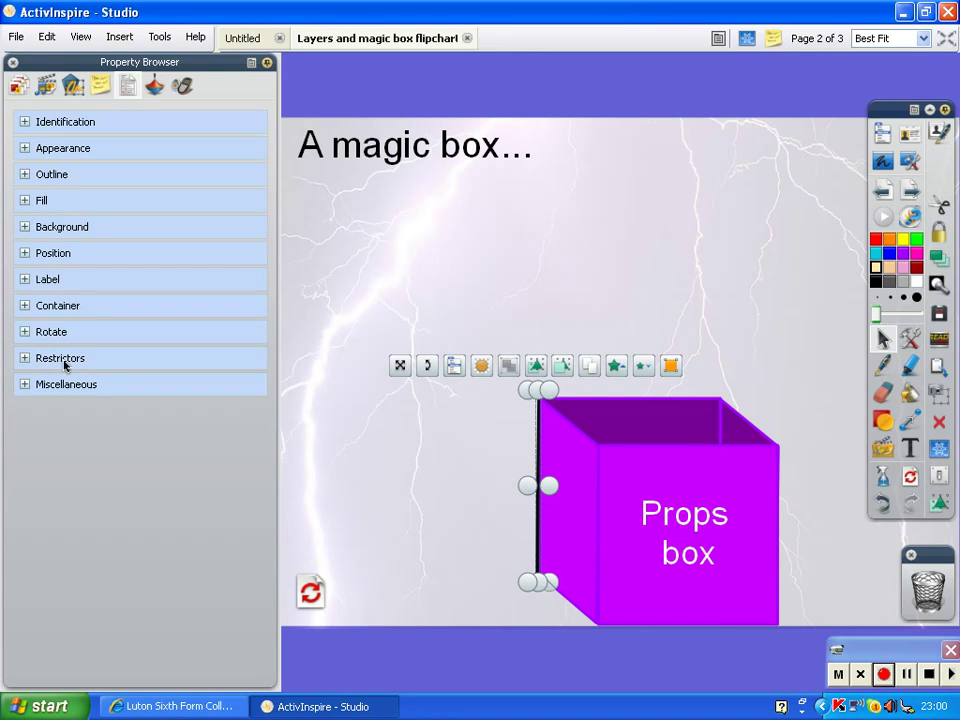
Set the black line's Can Block restrictor to True and deselect the line
click(24, 358)
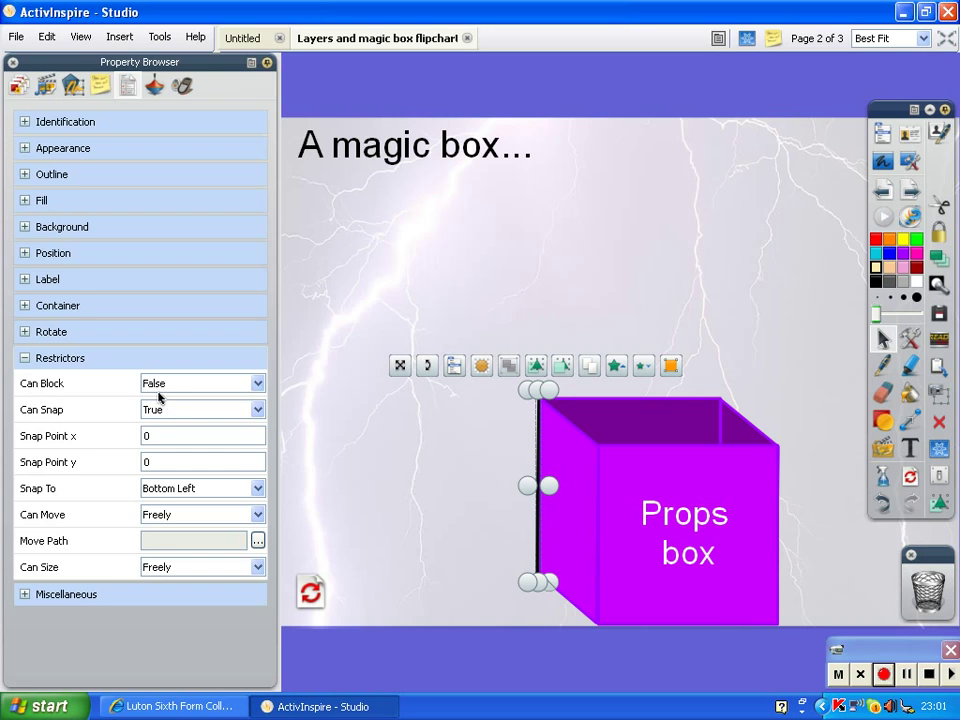
click(258, 384)
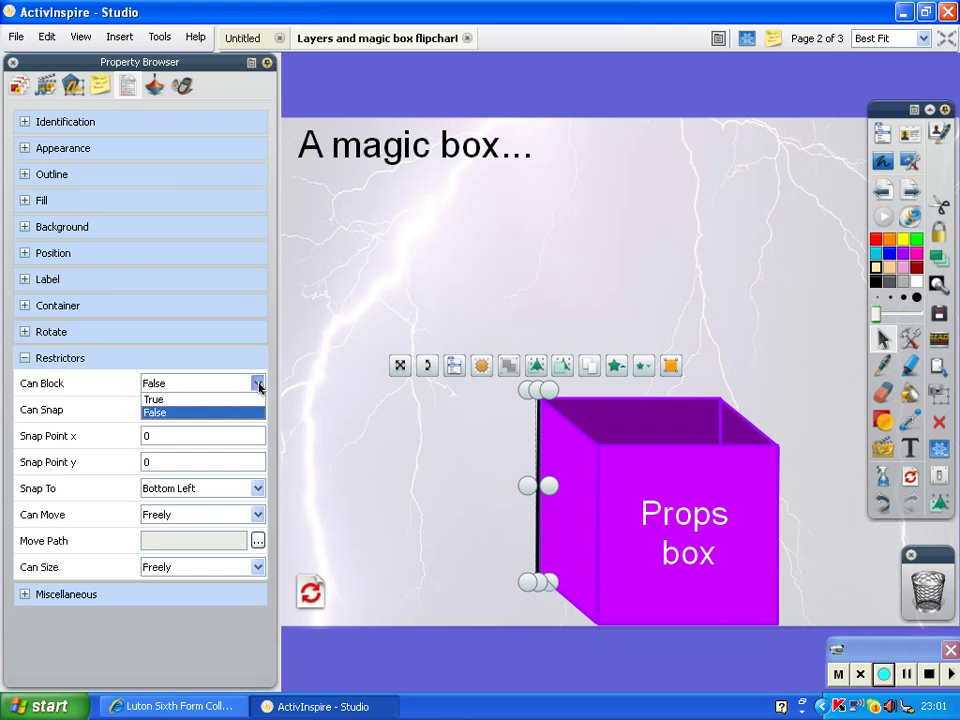
click(180, 399)
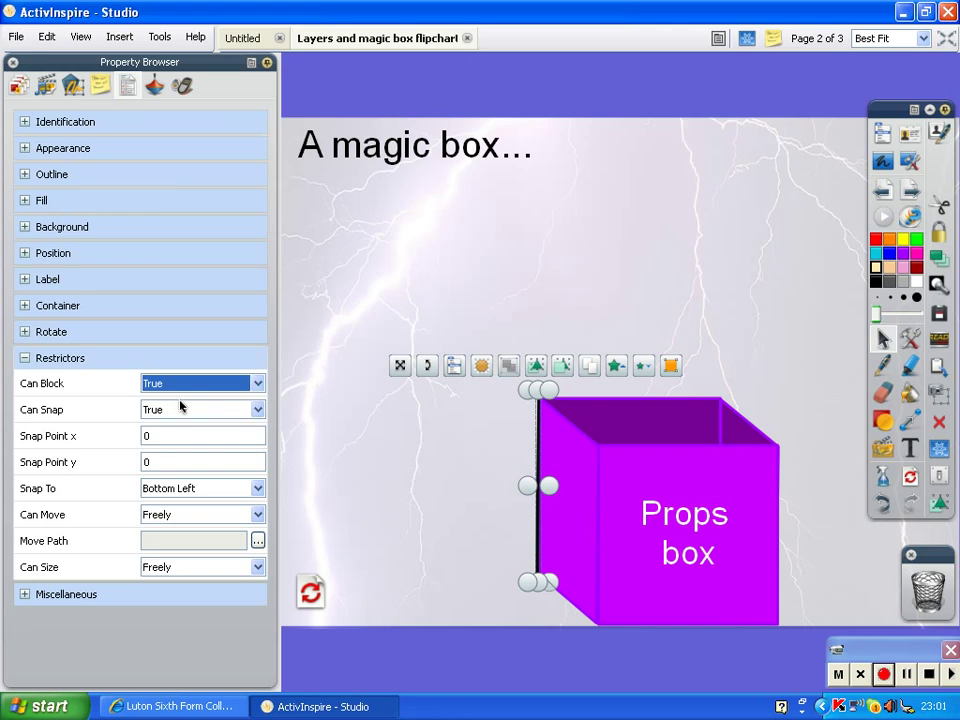
click(326, 375)
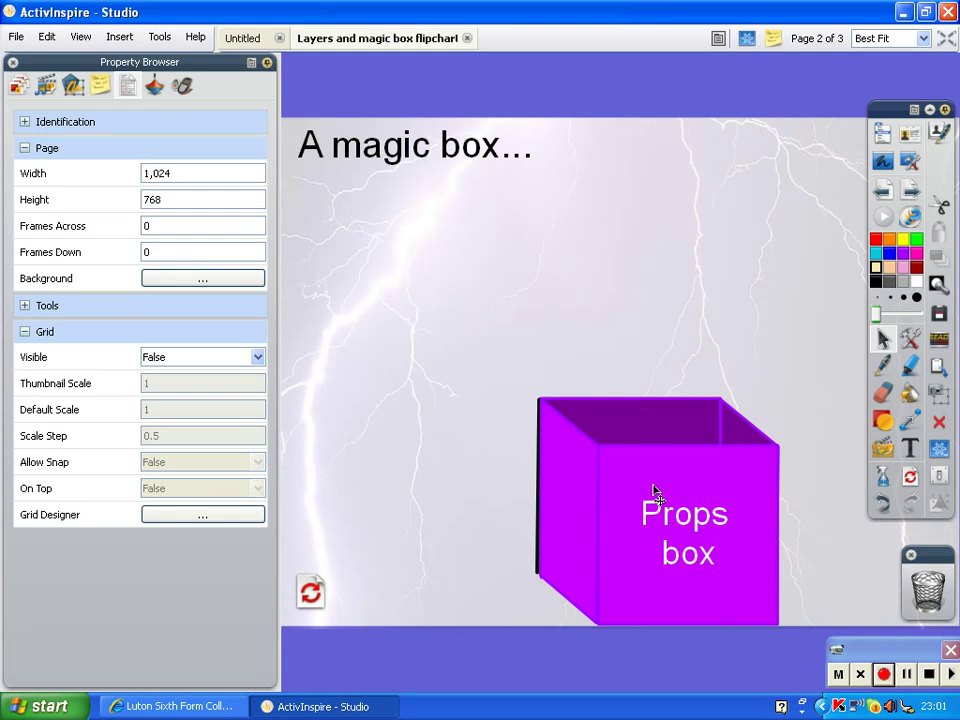
Test the line's blocking by moving a picture from the props box against and around it, and return the picture to the box
drag(660, 535, 503, 495)
drag(509, 433, 494, 306)
drag(446, 420, 651, 525)
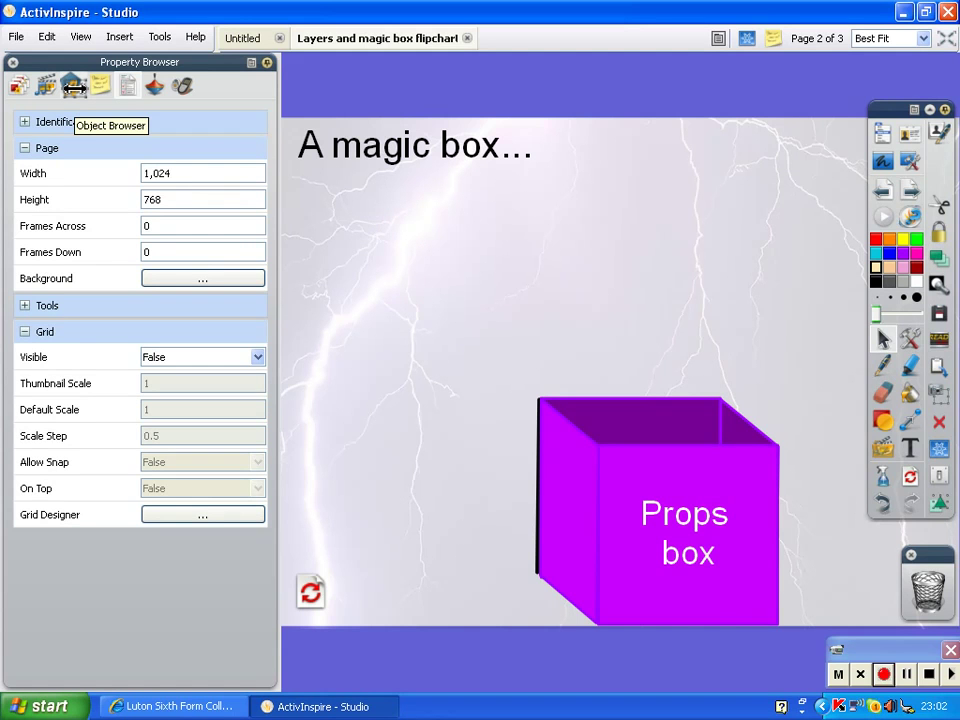
Hide the blocking line beside the props box using the Object Browser
click(75, 88)
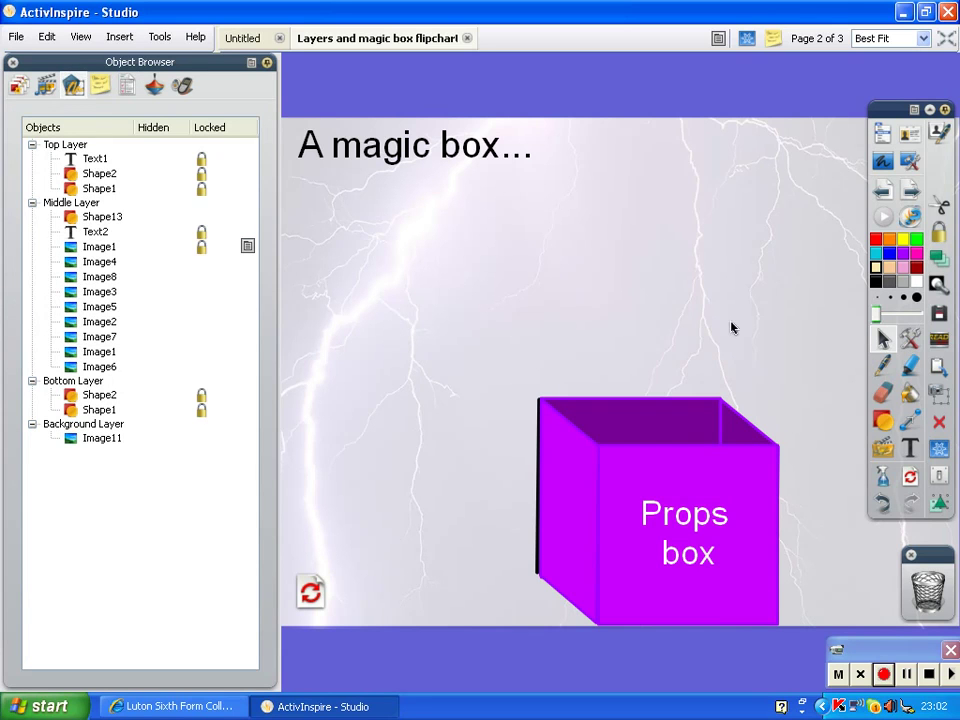
click(540, 500)
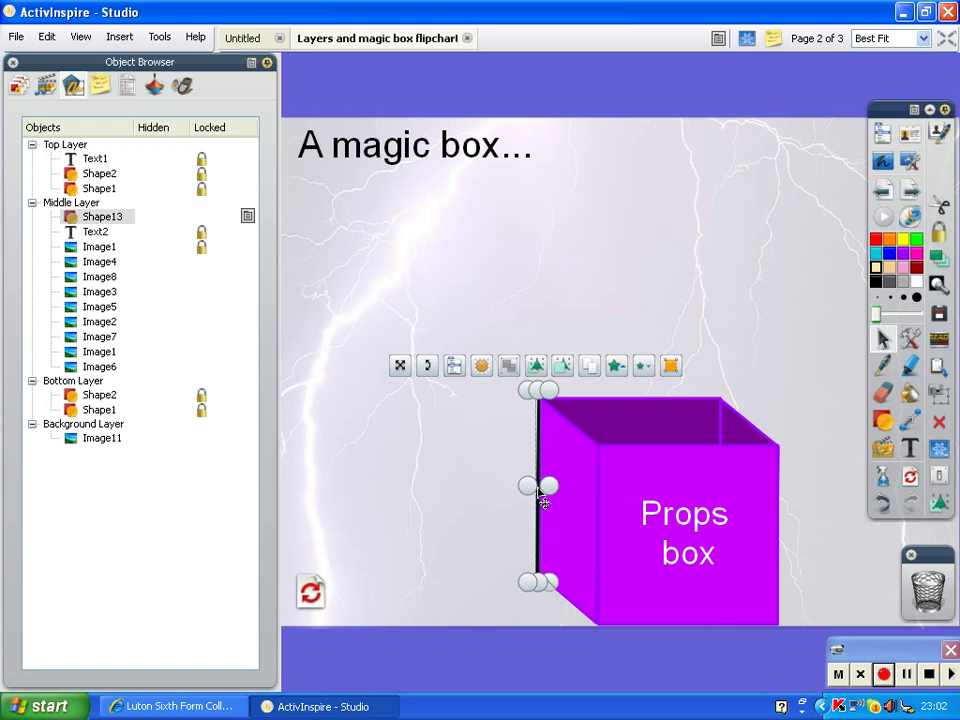
click(153, 218)
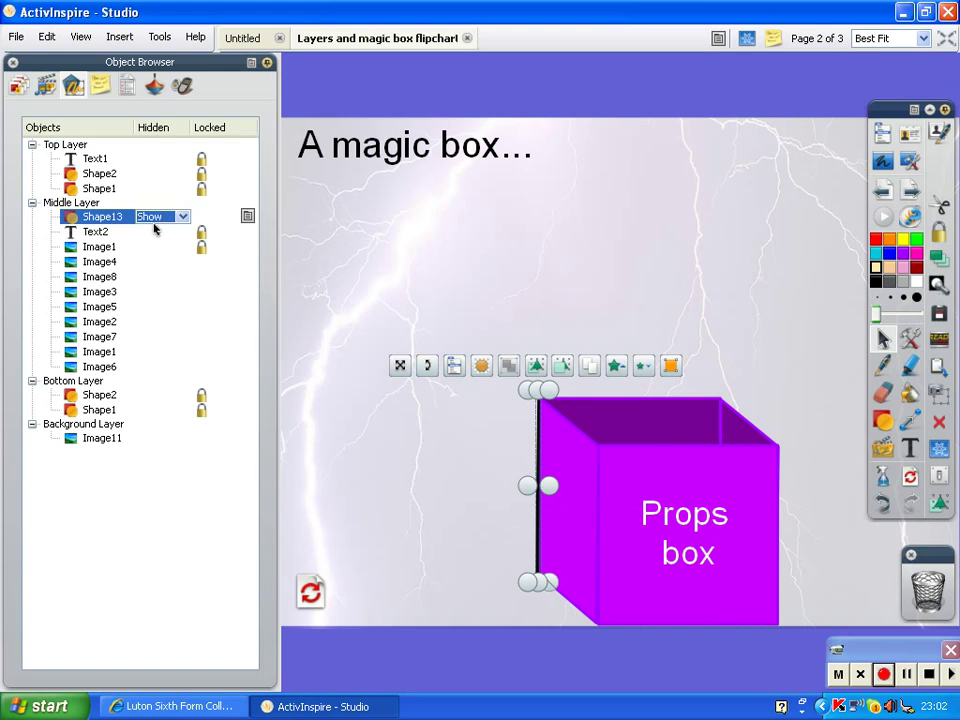
click(183, 216)
click(160, 232)
Lock the hidden blocking line in the Object Browser and deselect it
click(203, 216)
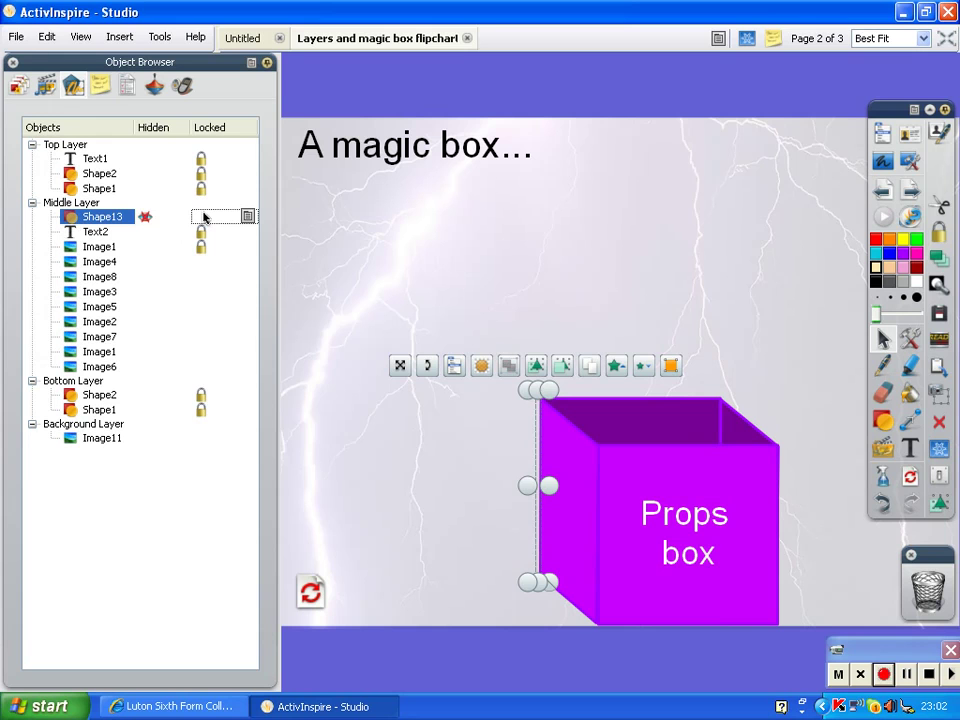
click(203, 216)
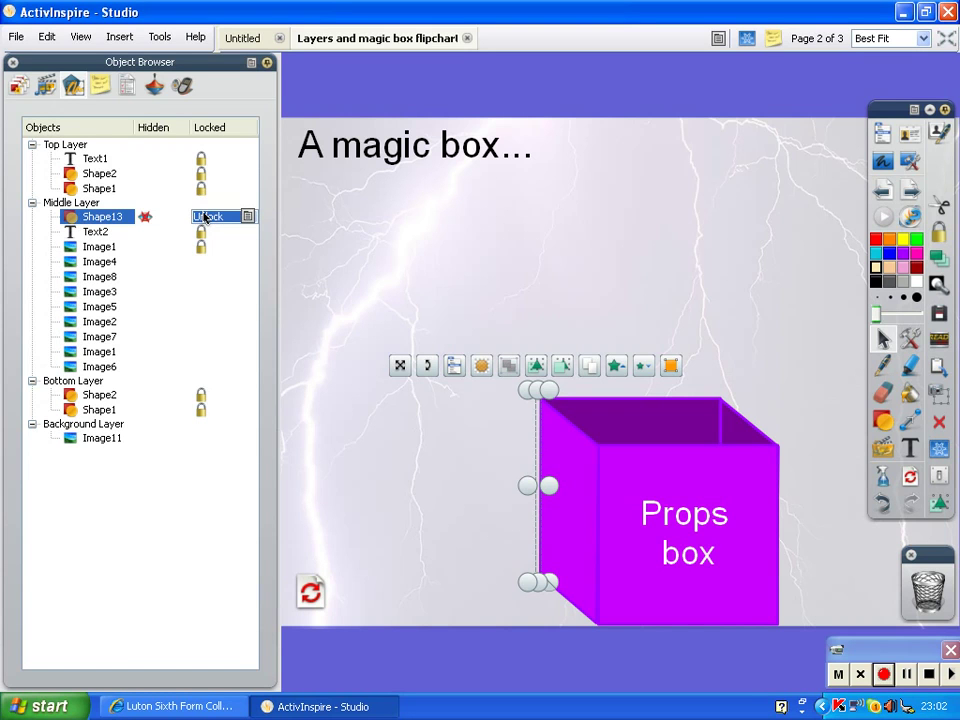
click(204, 217)
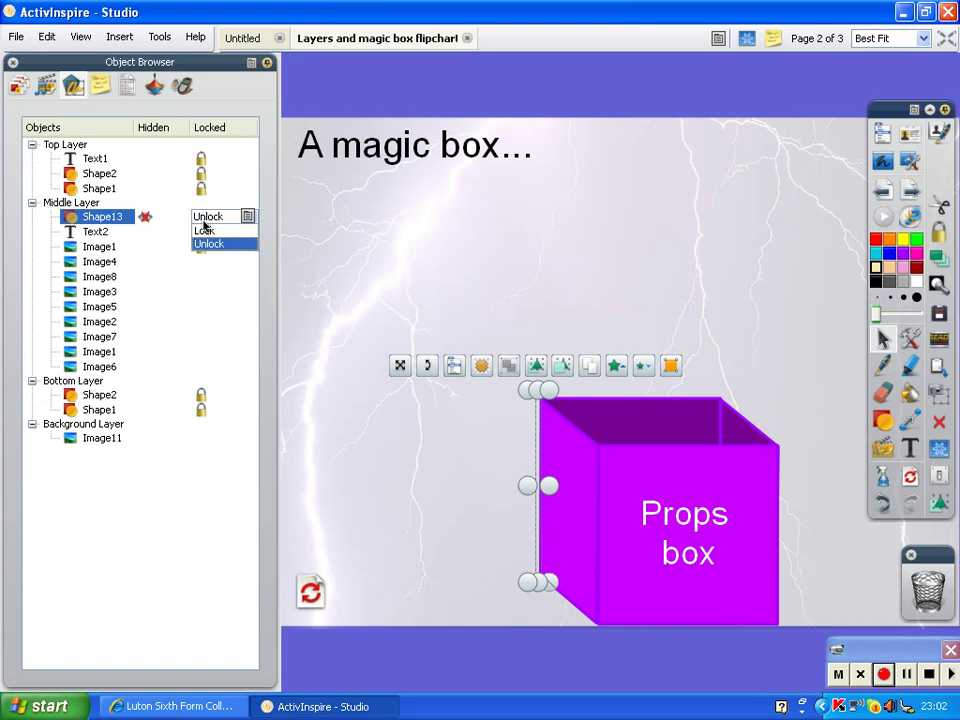
click(204, 231)
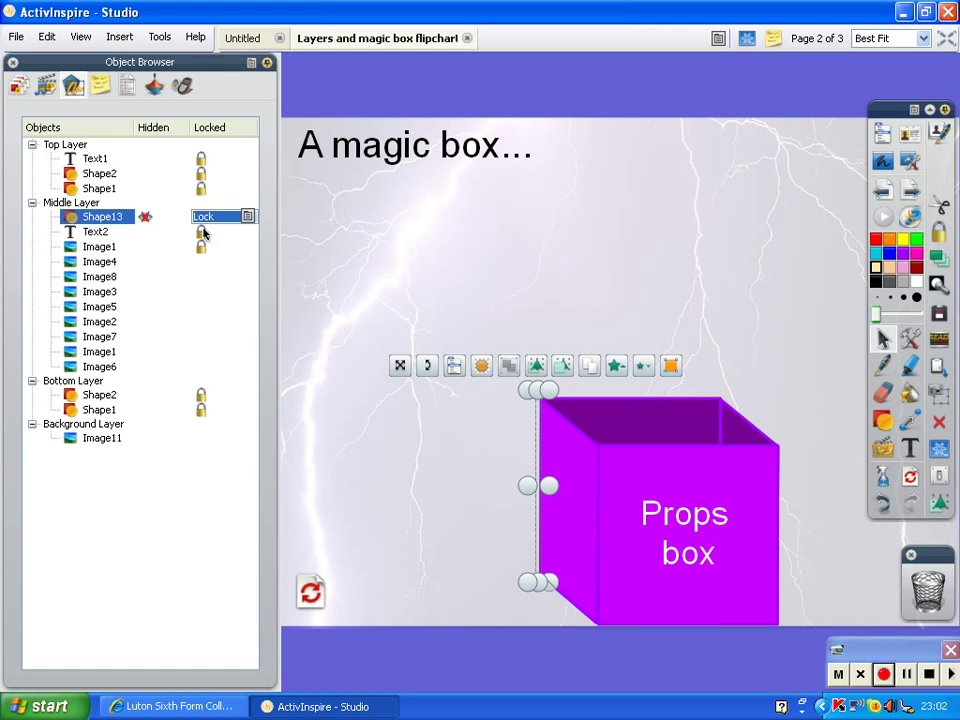
click(334, 310)
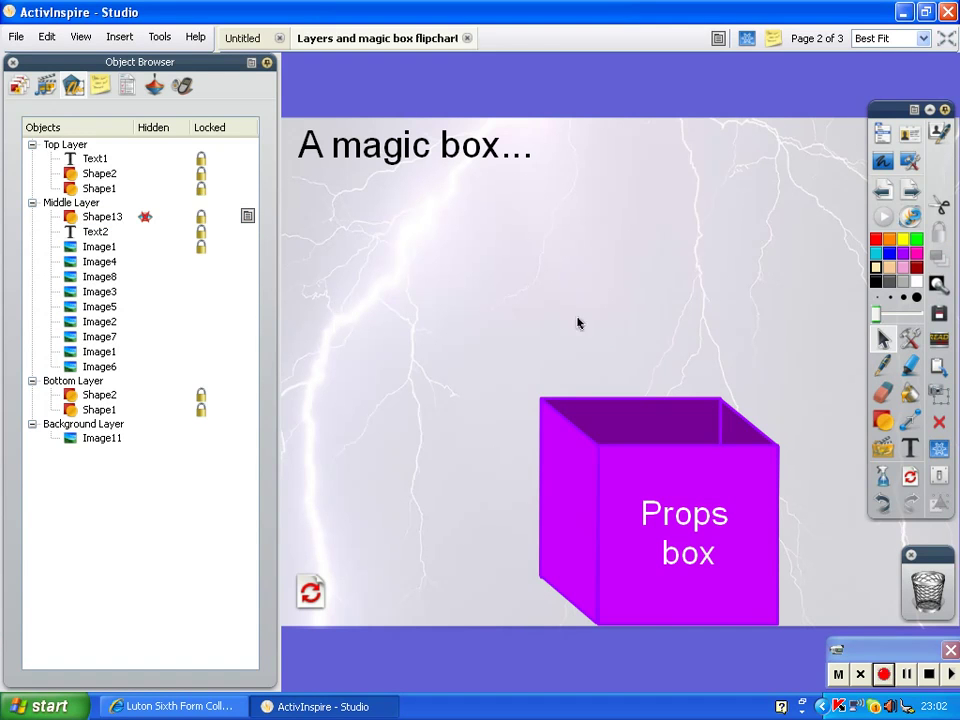
Move the medals picture out above the props box and put it back inside
drag(658, 528, 599, 381)
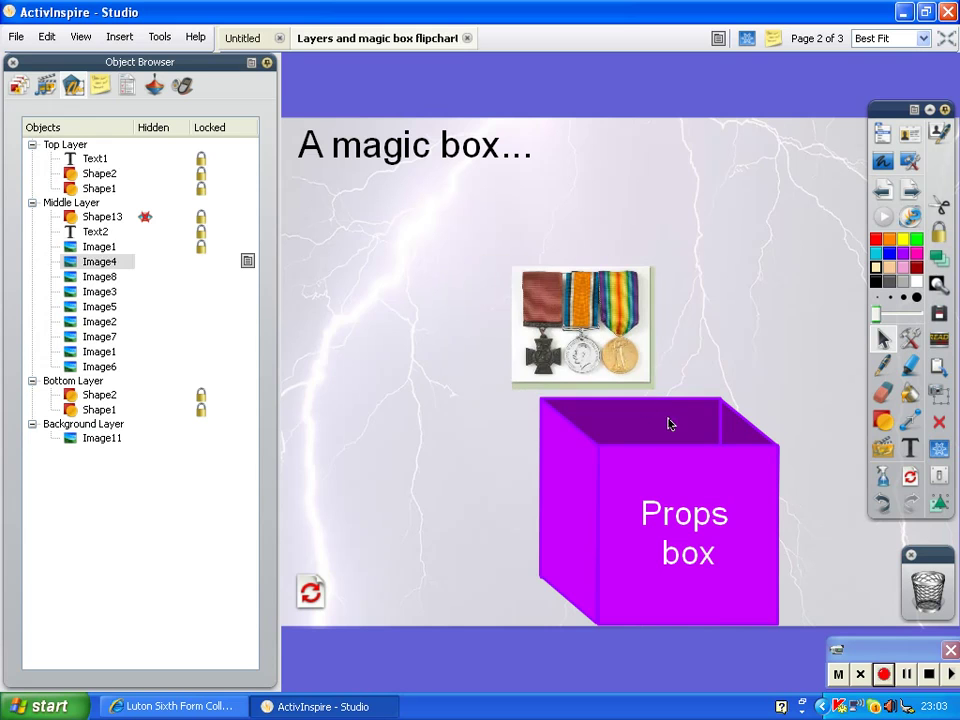
drag(593, 323, 666, 495)
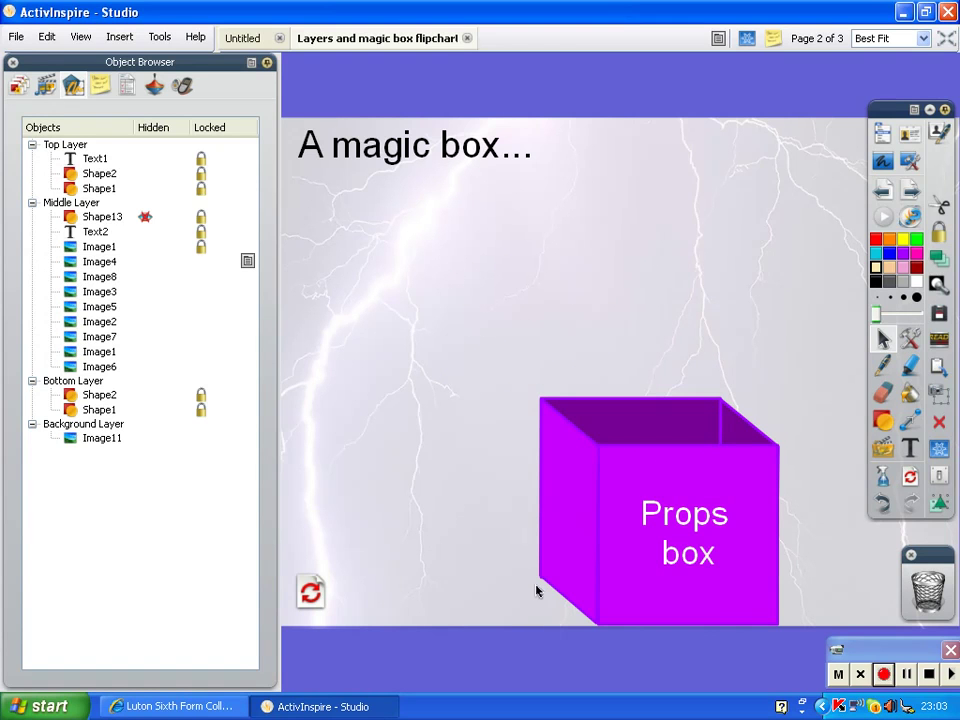